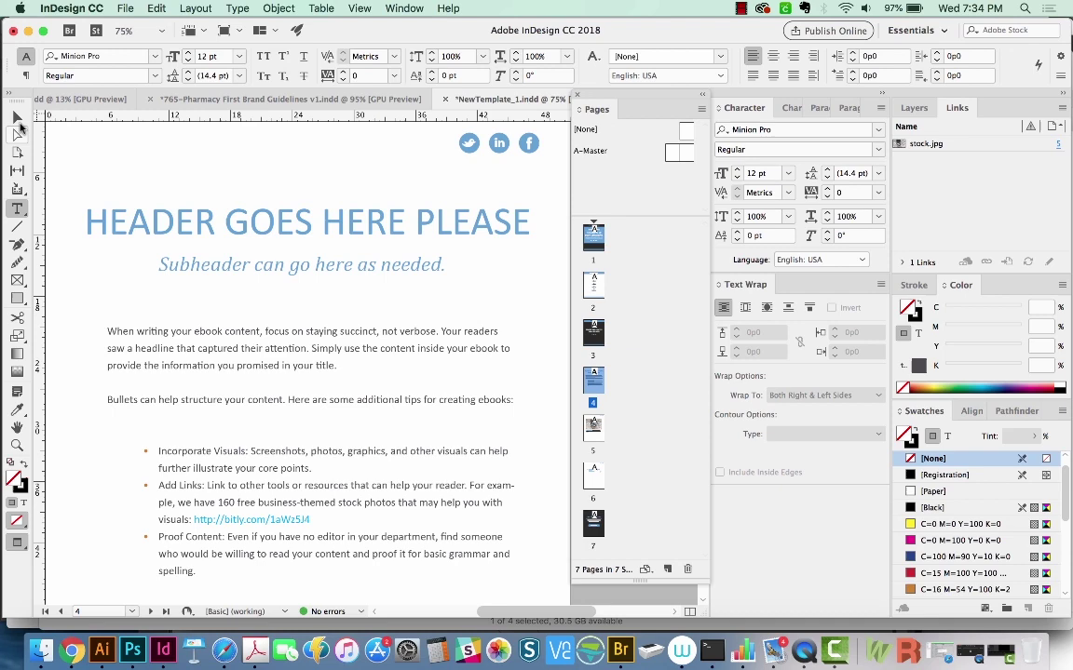
Highlight the bitly URL text in the Add Links bullet with the Type tool.
left_click(16, 117)
left_click(233, 240)
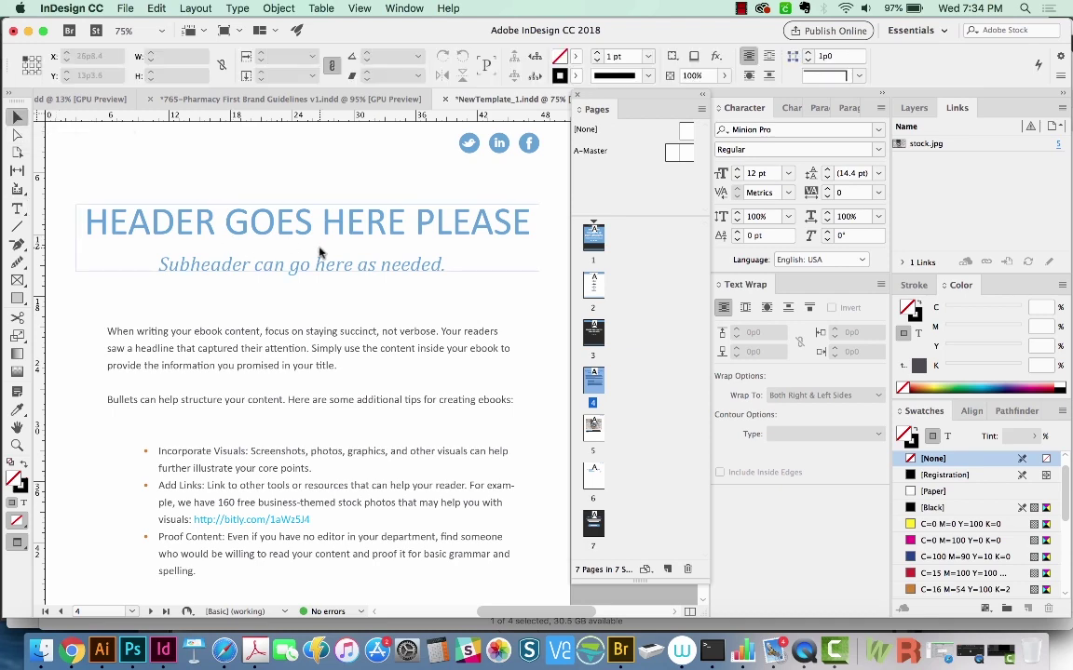
left_click_drag(318, 250, 331, 196)
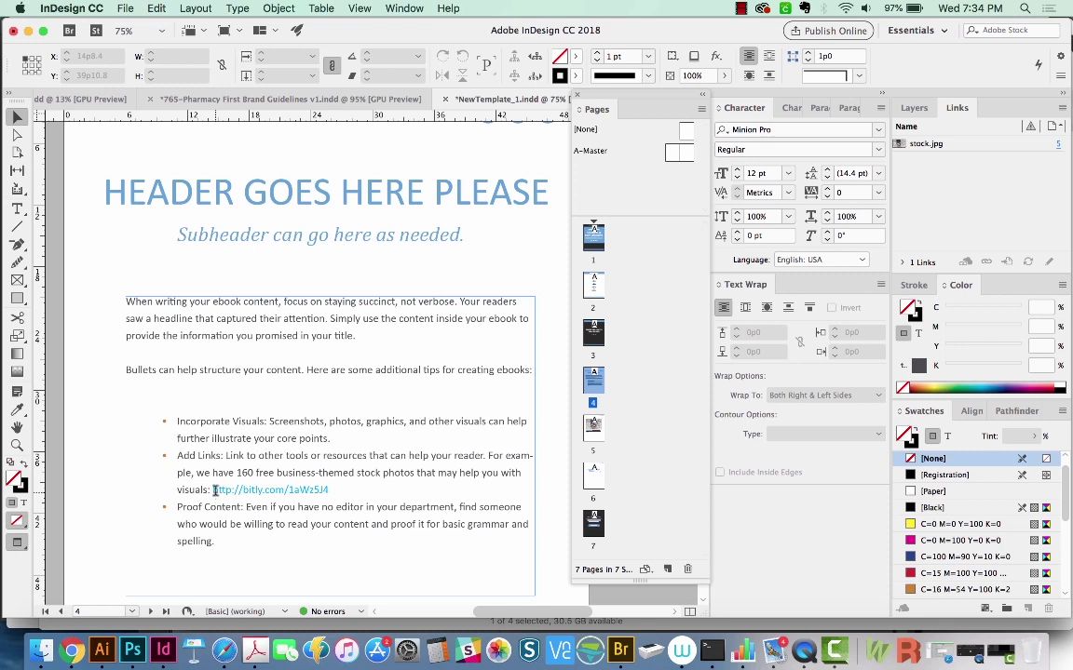
key("t")
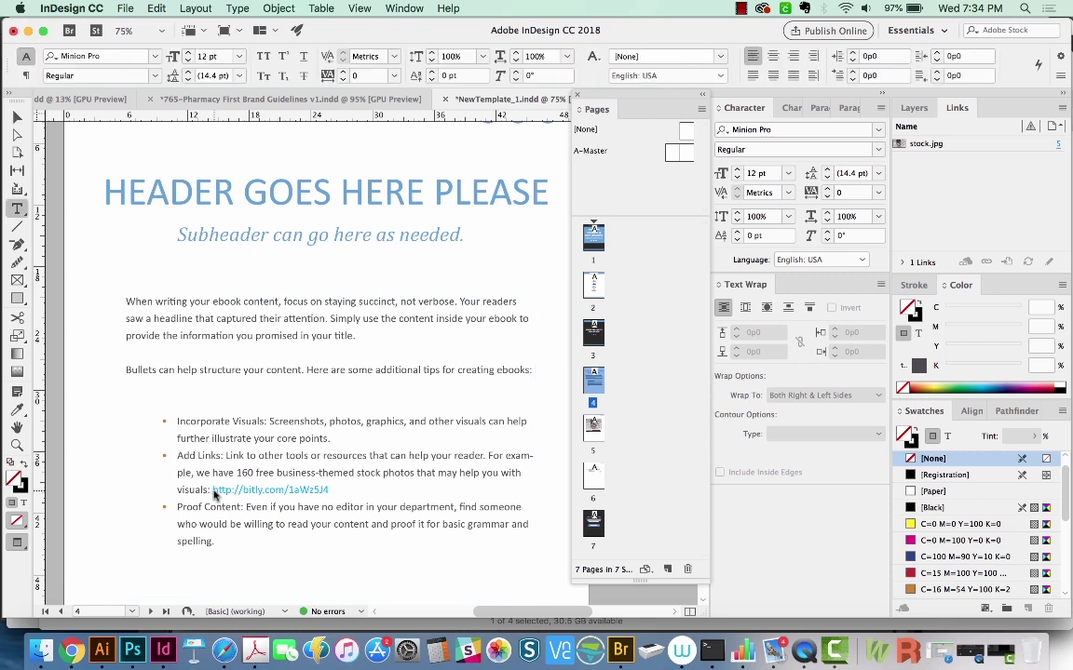
left_click_drag(214, 491, 331, 489)
key("super+c")
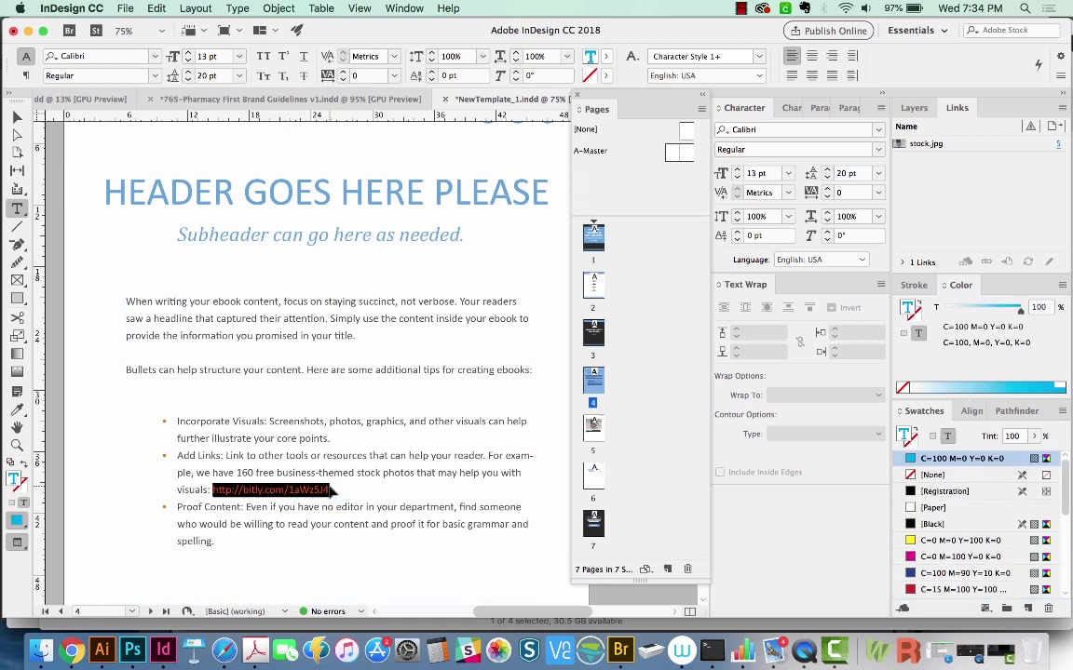
left_click(405, 9)
mouse_move(420, 191)
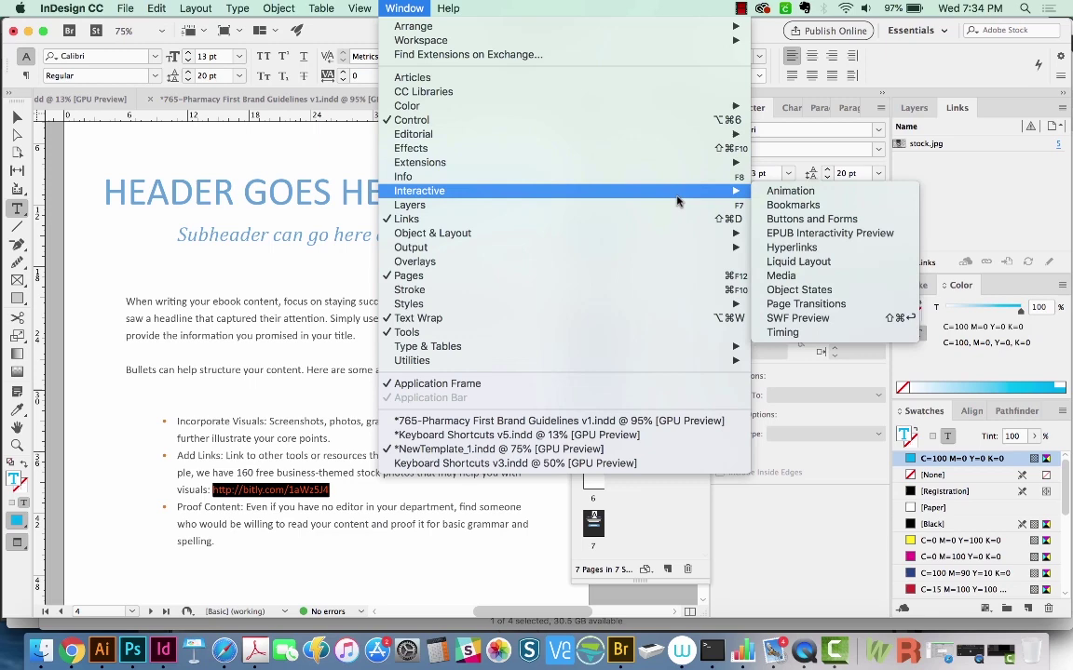
left_click(850, 248)
left_click_drag(542, 225, 536, 177)
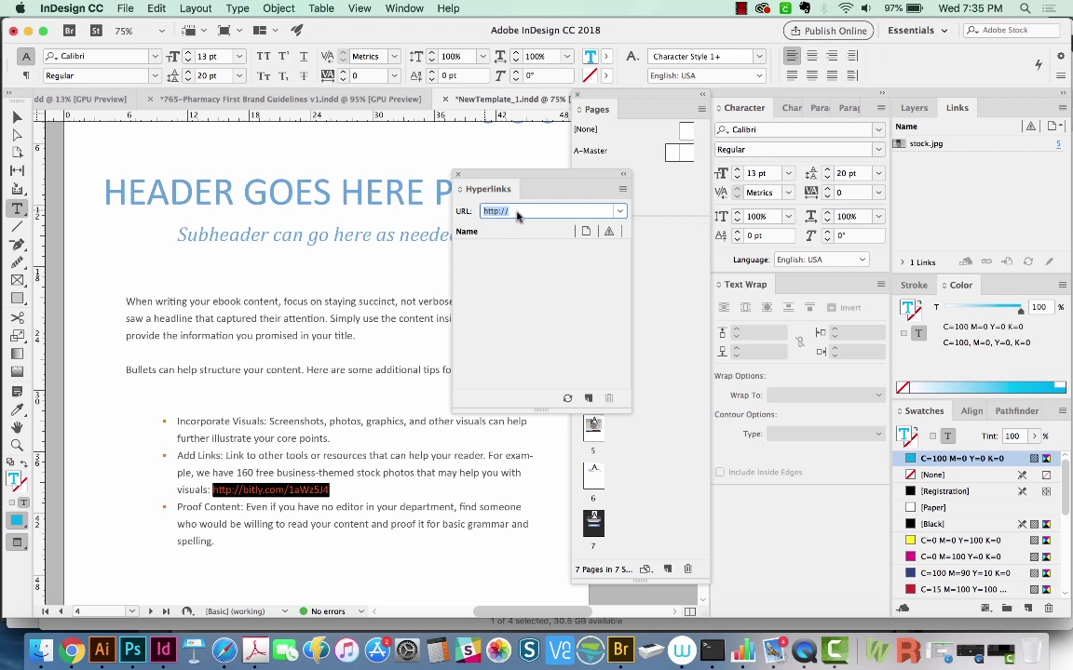
key("super+v")
key("Return")
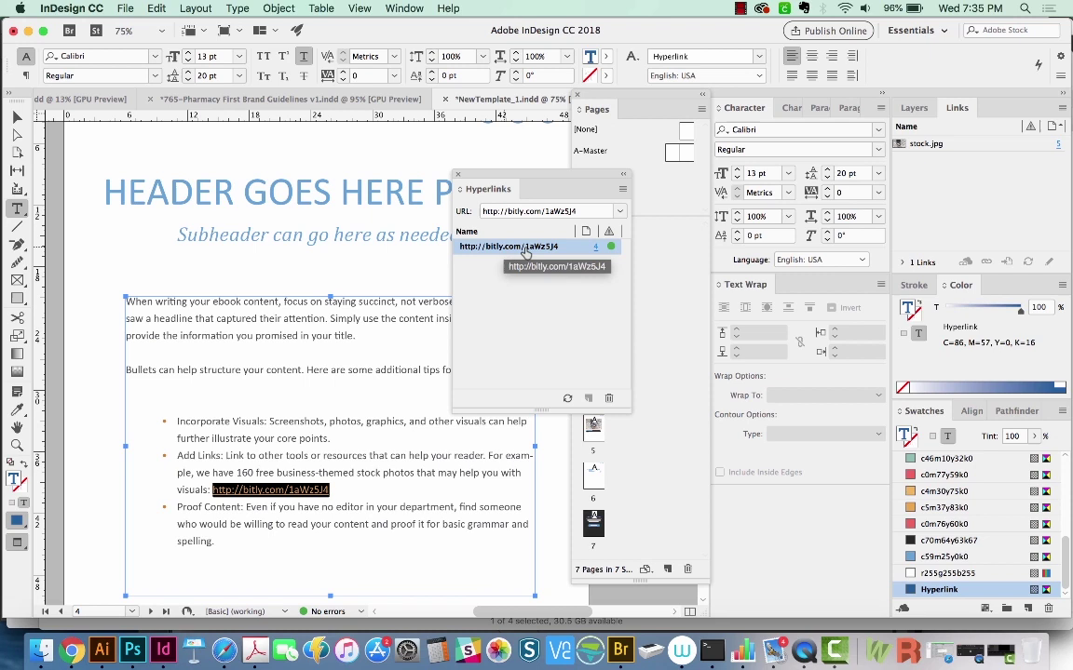
Verify the bitly hyperlink in the Hyperlinks panel by jumping to its source text.
left_click(259, 259)
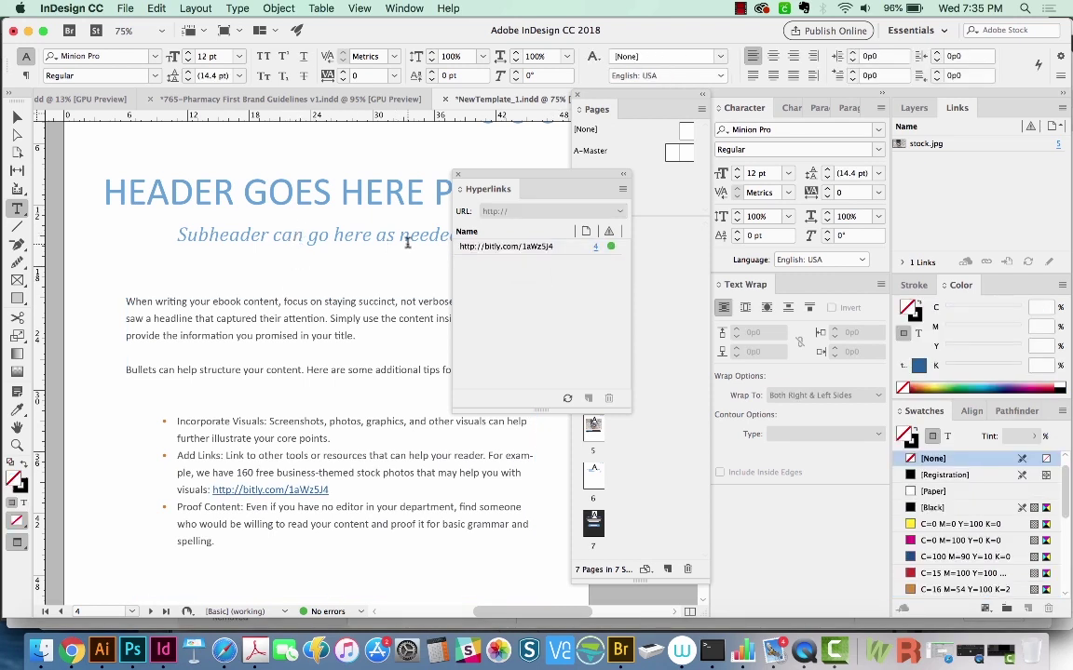
left_click(490, 248)
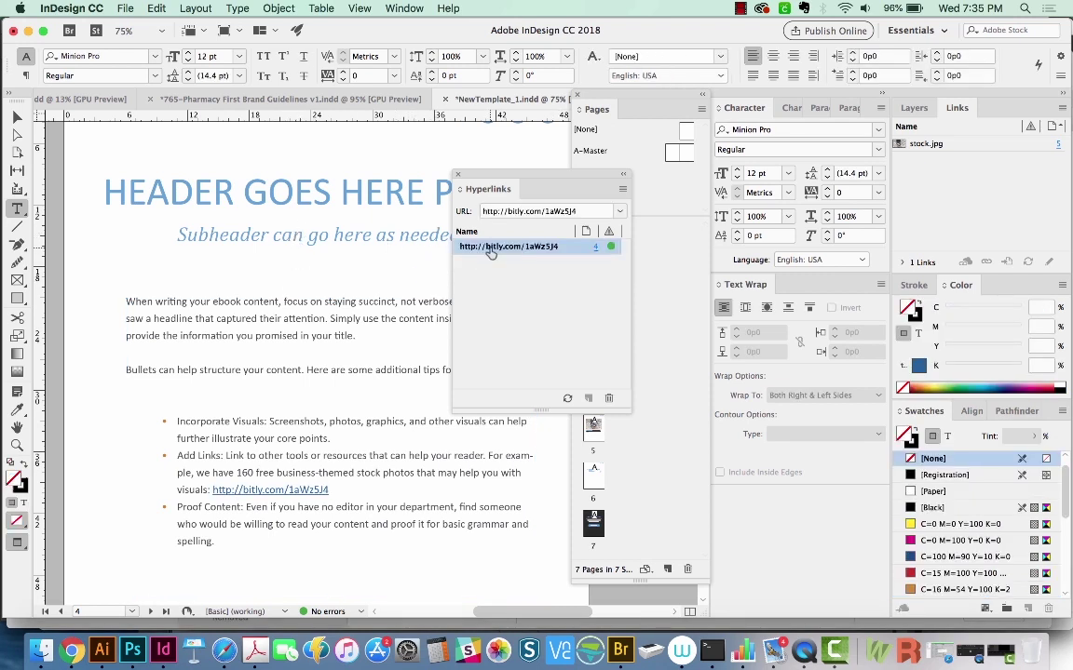
left_click(596, 248)
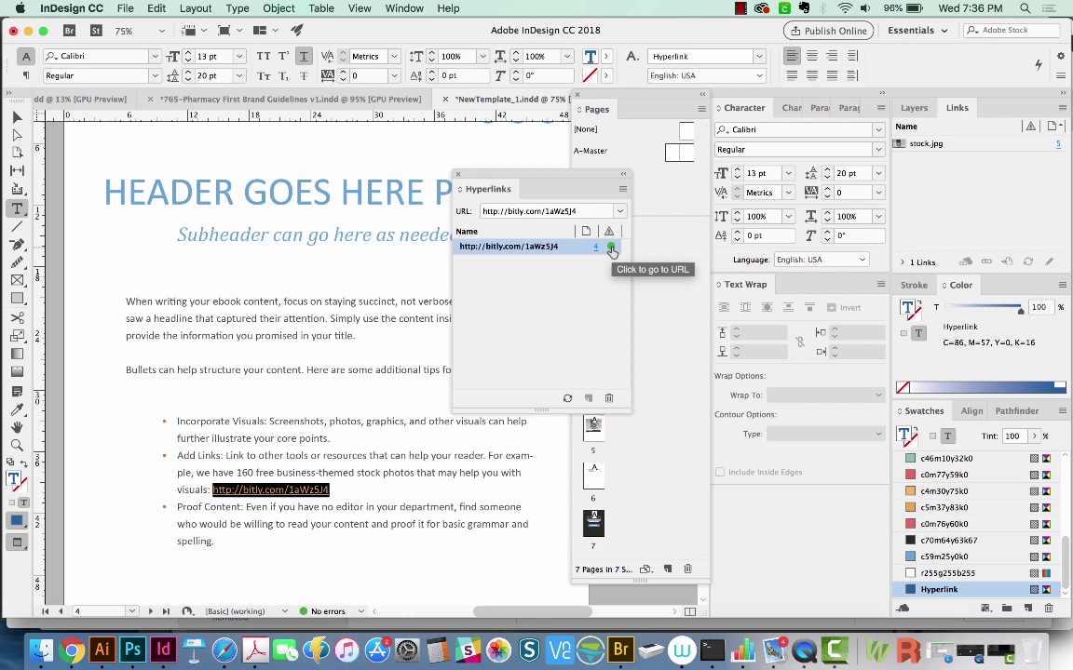
left_click(611, 250)
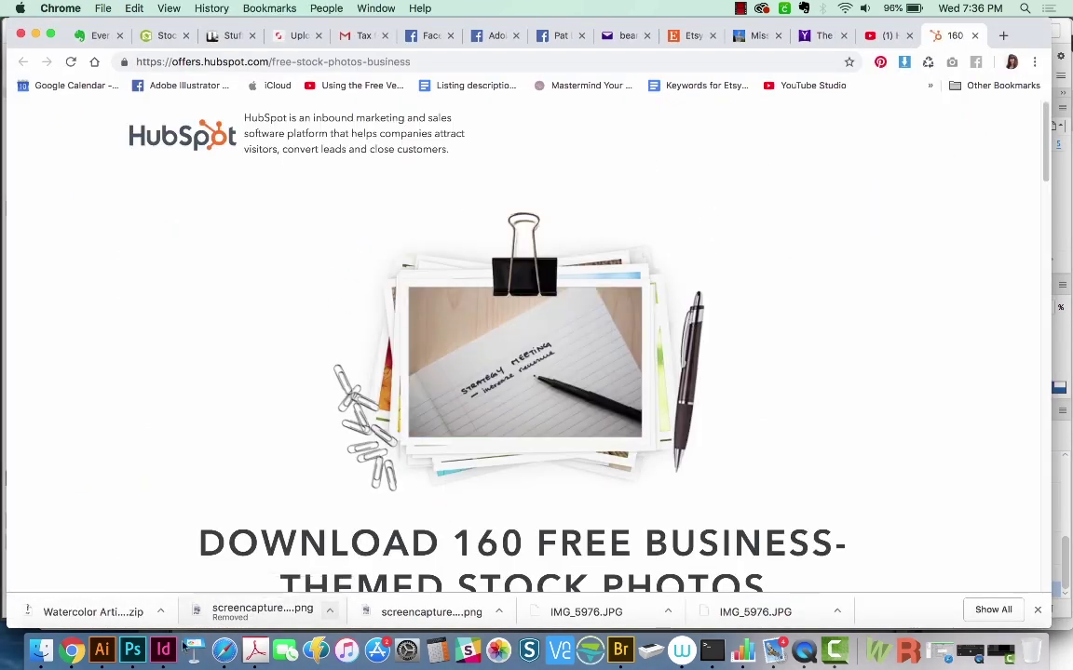
key("super+Tab")
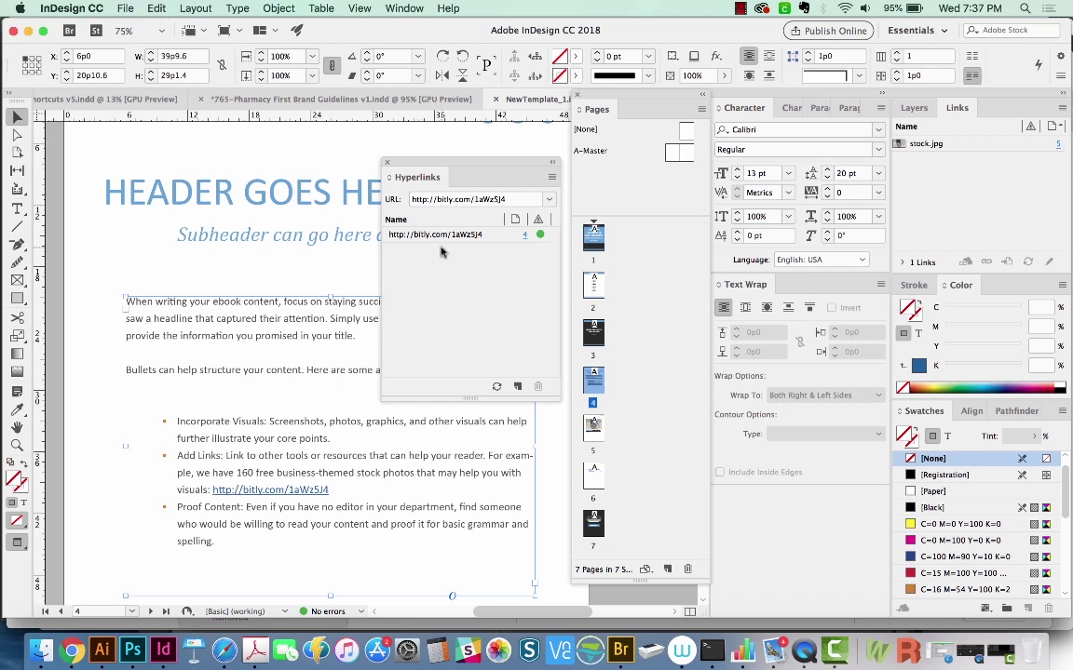
Export the document as Adobe PDF (Interactive) named NewTemplate_1 on the Desktop.
left_click(128, 7)
left_click(149, 272)
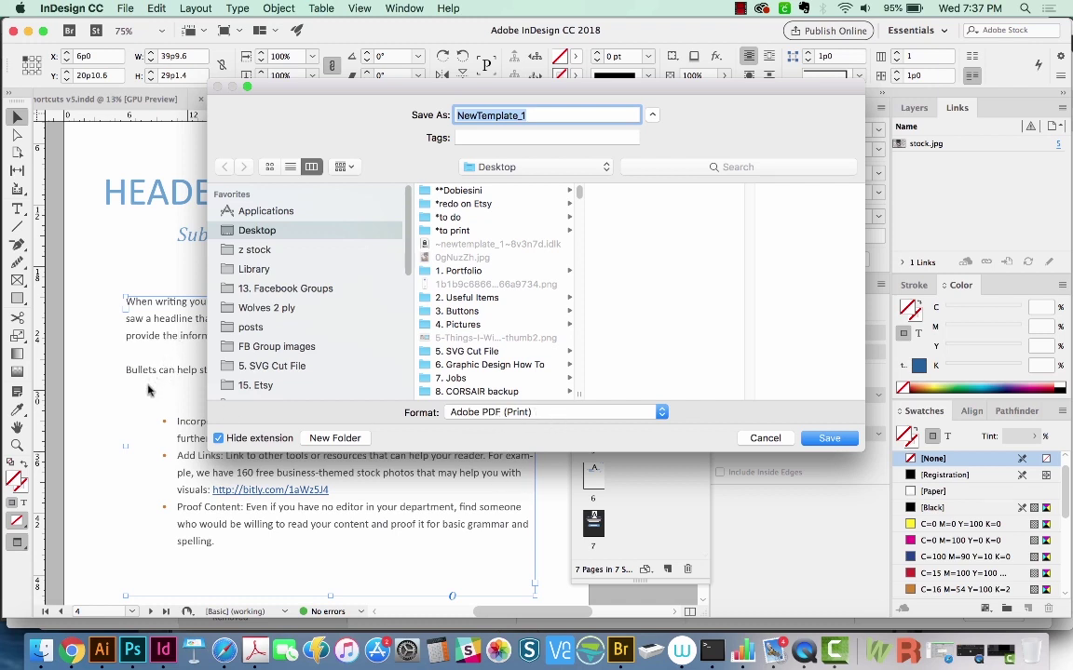
left_click(543, 415)
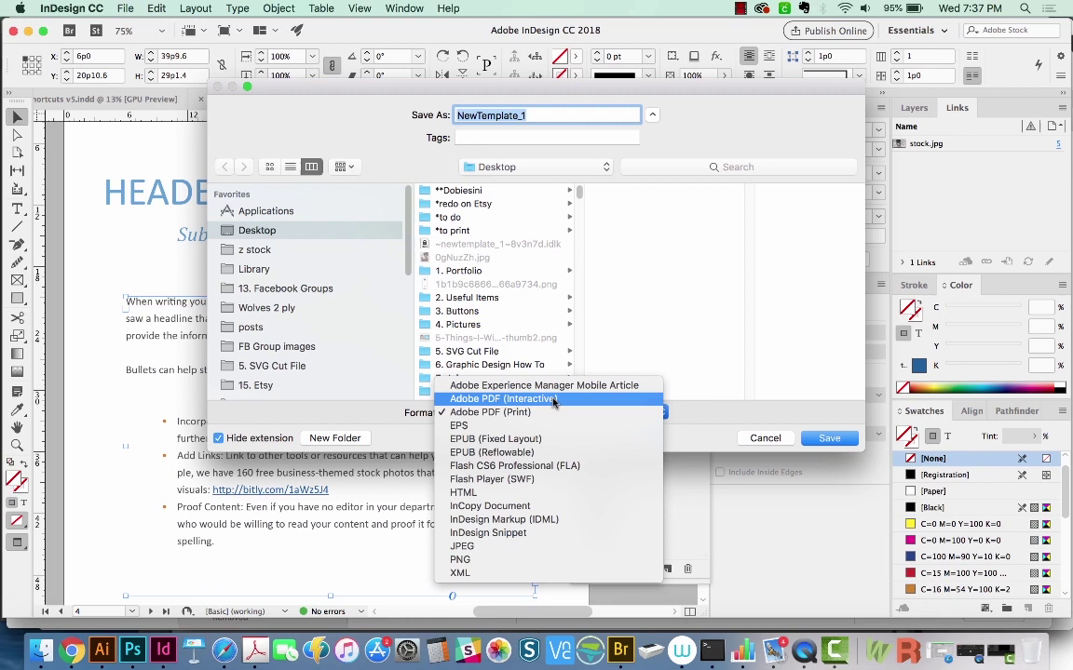
left_click(553, 401)
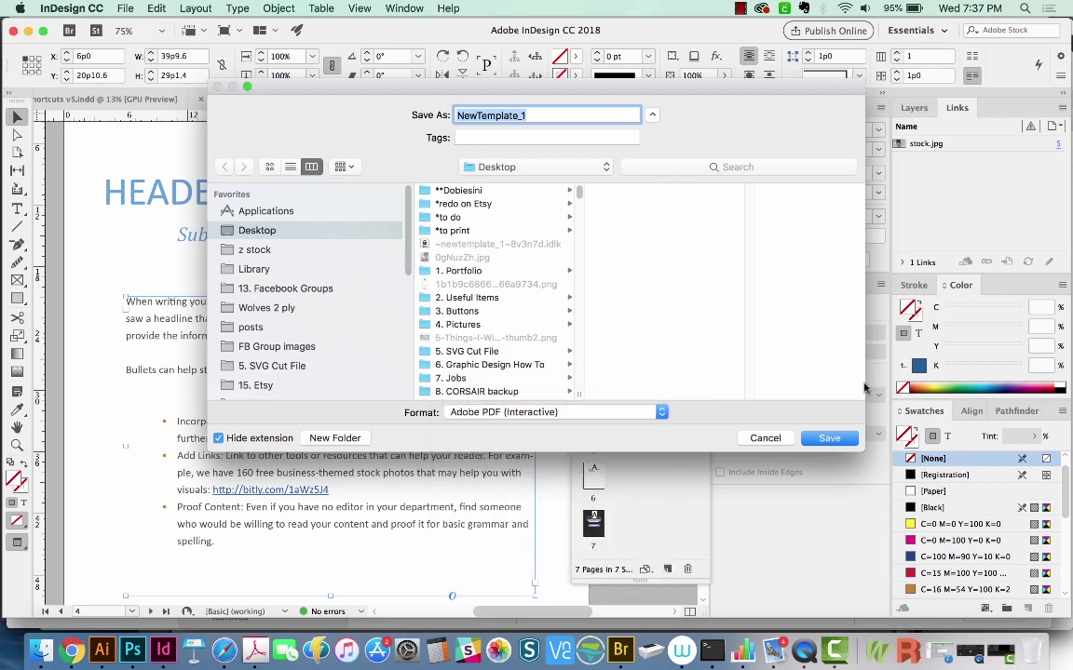
left_click(831, 440)
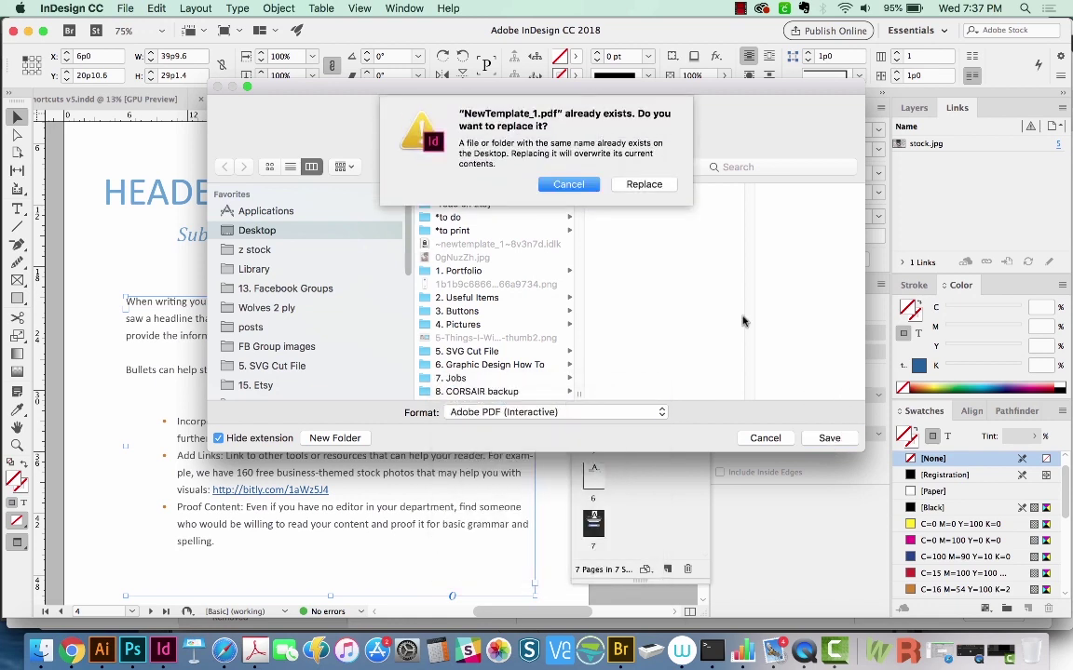
Replace the existing NewTemplate_1 PDF and export it with View After Exporting on.
left_click(645, 184)
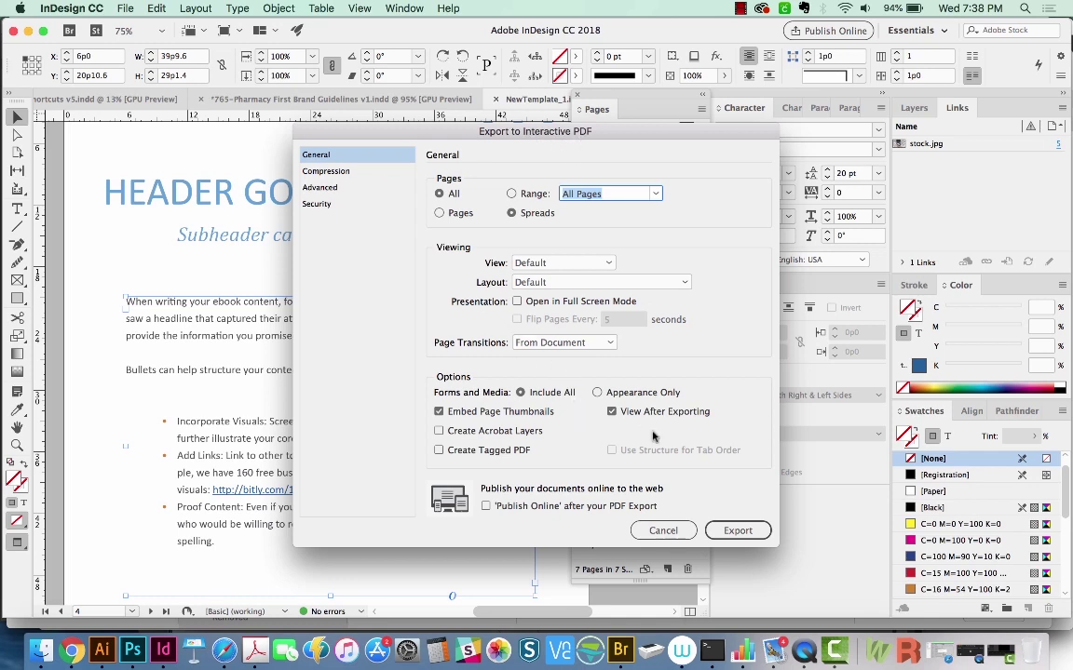
left_click(736, 529)
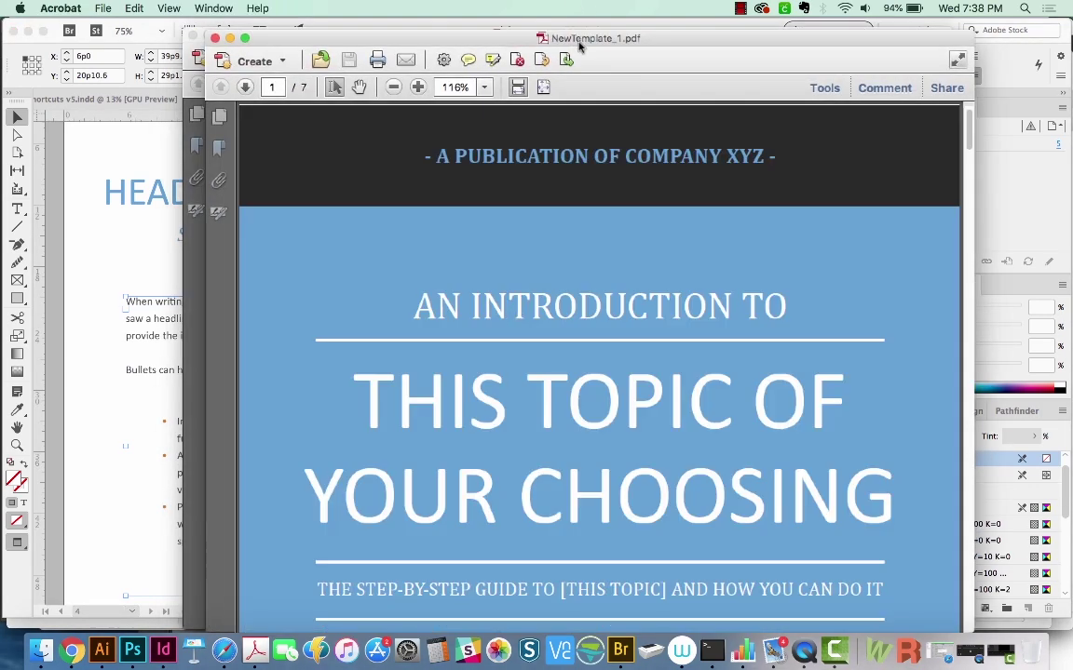
In Acrobat, follow the page 4 bitly link and allow the connection to bitly.com.
left_click_drag(578, 43, 510, 5)
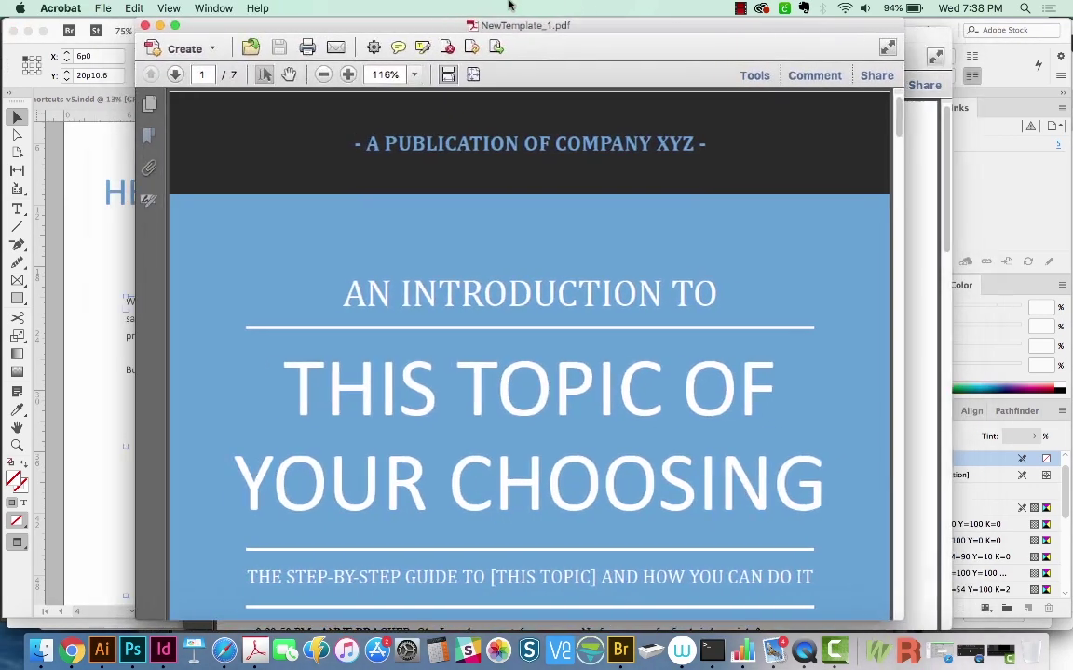
scroll(502, 296, "down", 10)
scroll(503, 296, "down", 10)
scroll(503, 296, "down", 10)
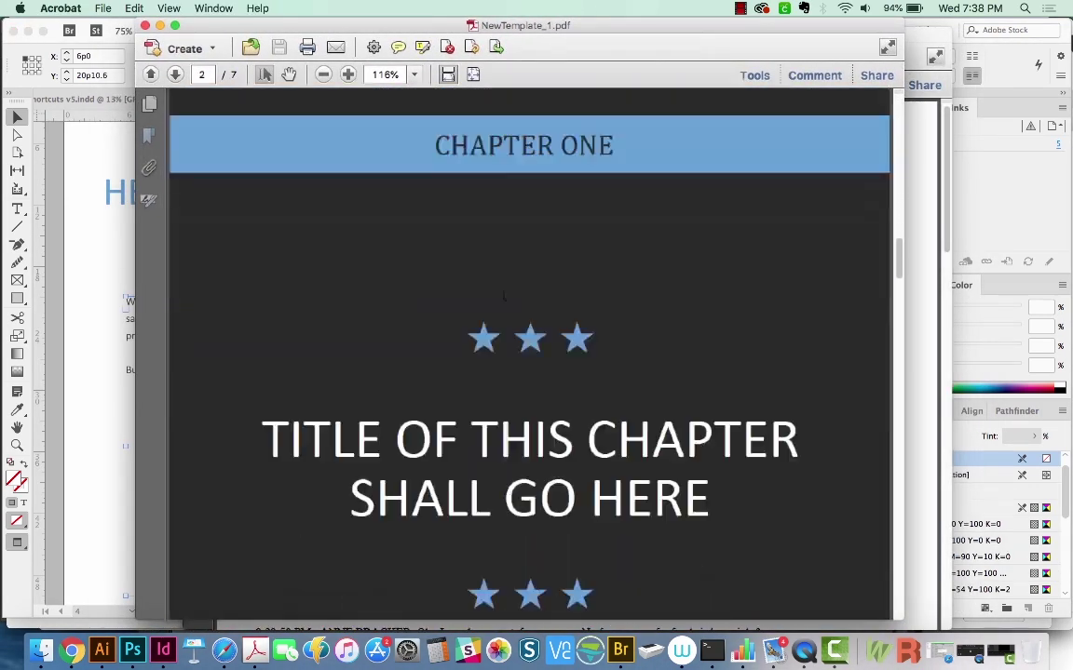
scroll(503, 296, "down", 10)
scroll(503, 296, "down", 10)
scroll(503, 296, "down", 10)
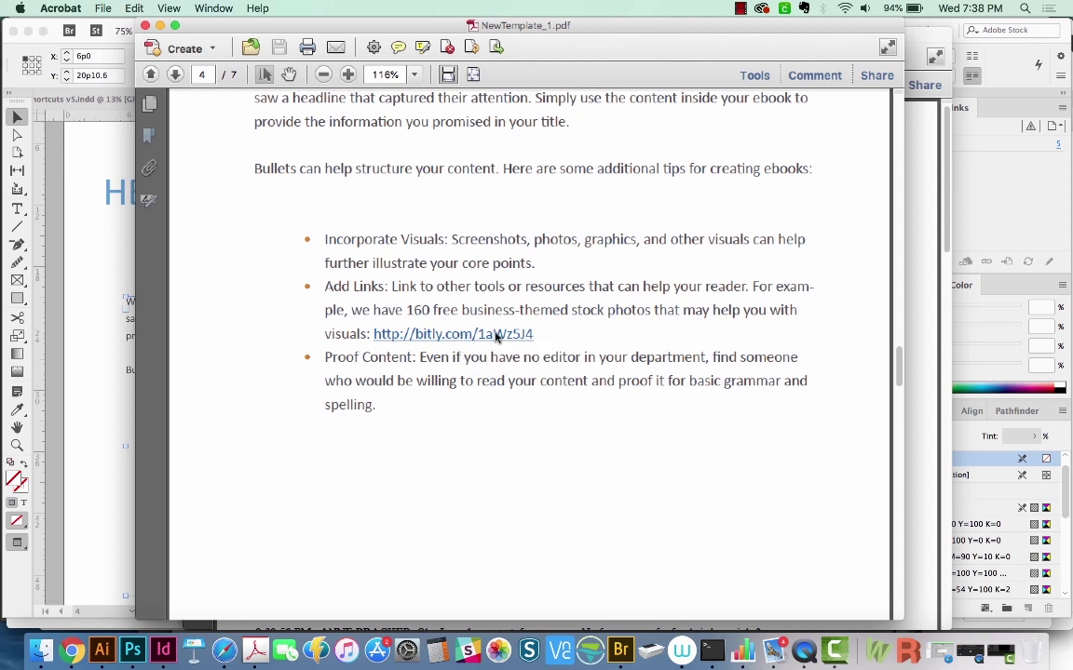
left_click(497, 337)
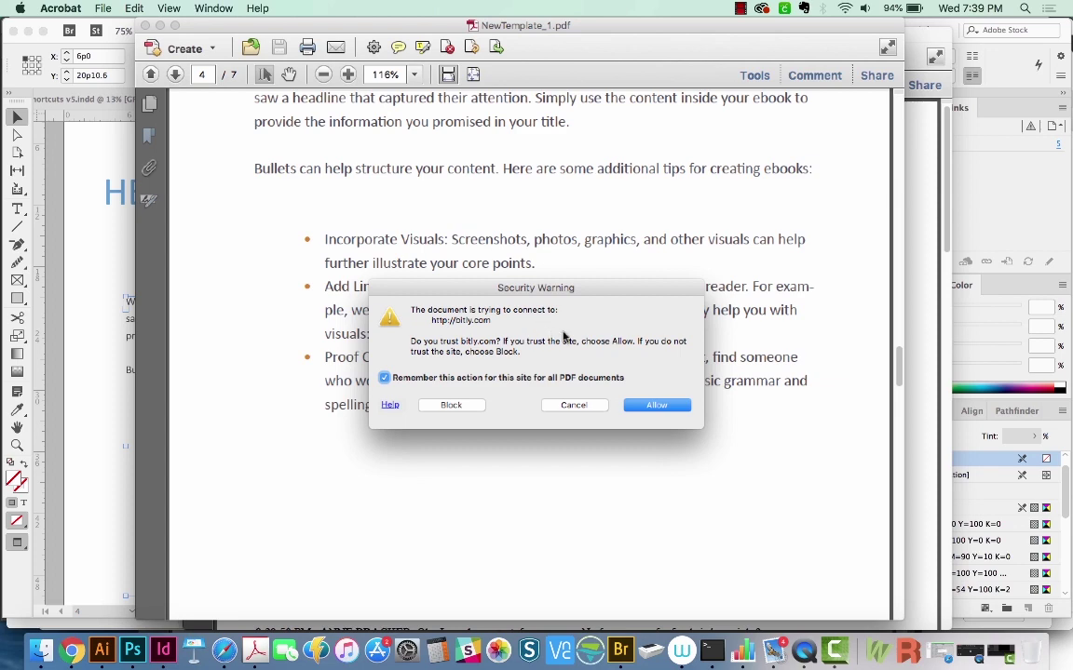
left_click(655, 406)
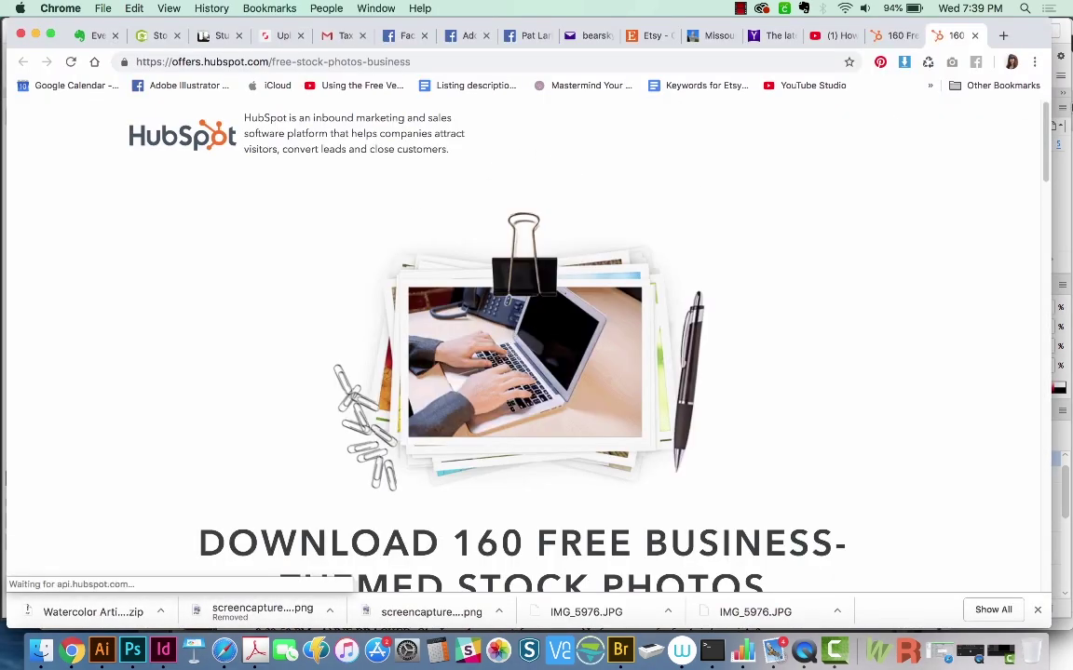
key("super+Tab")
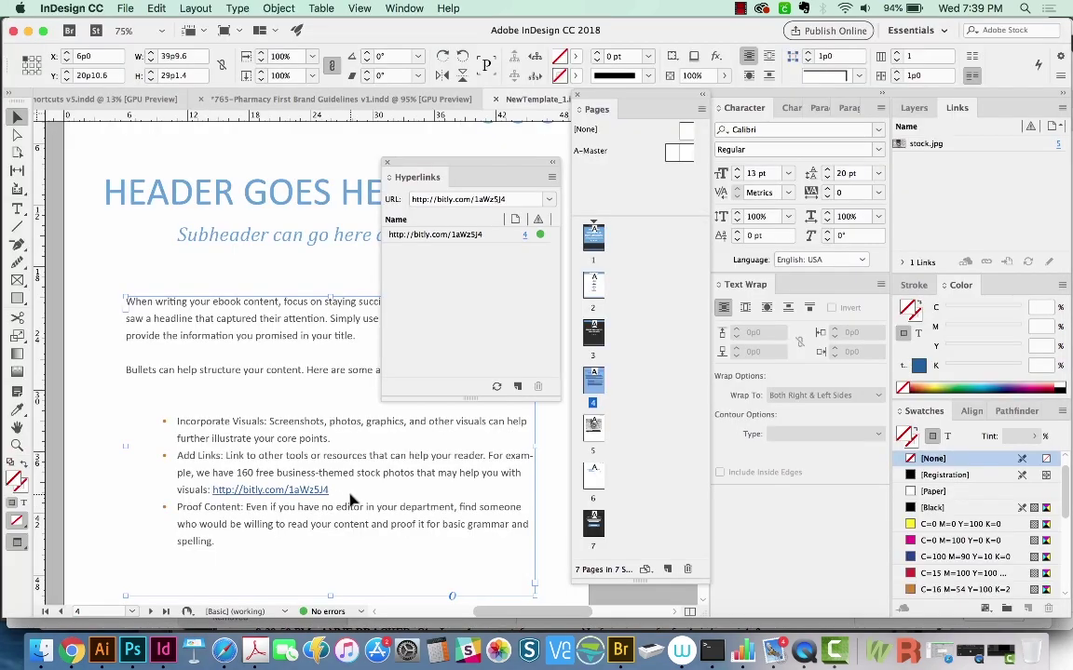